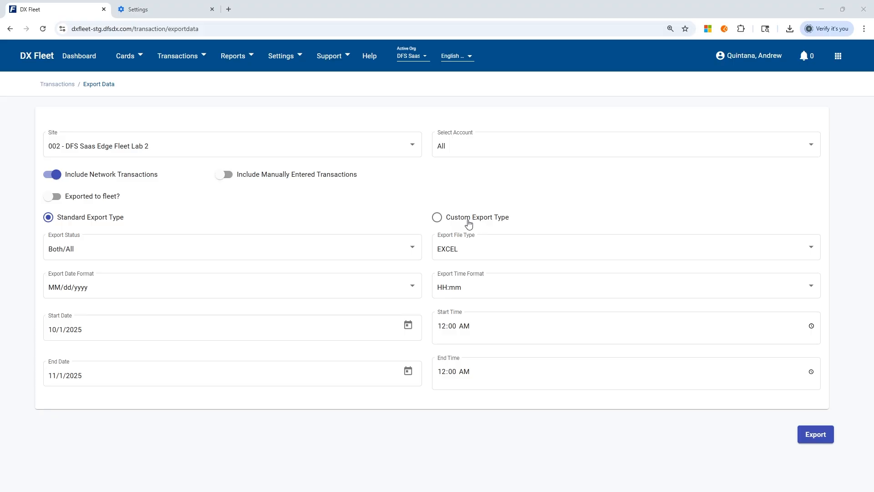
# Start creating a new custom export template for transactions
pyautogui.click(167, 56)
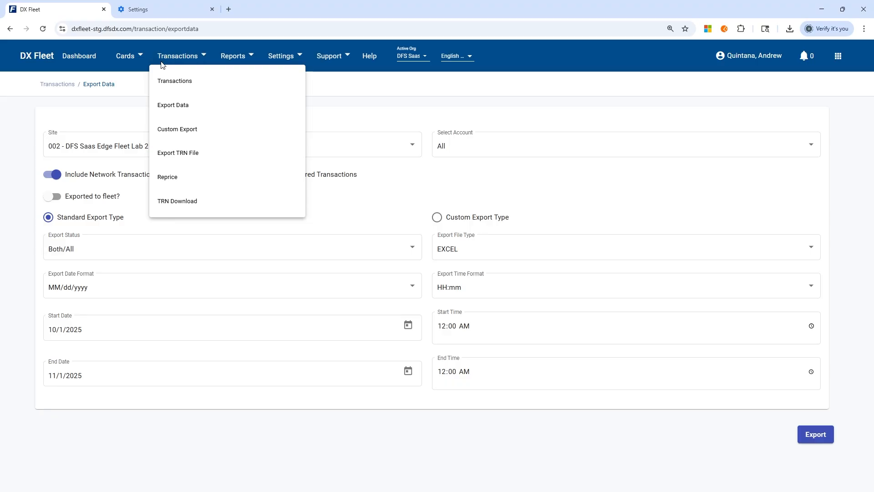
pyautogui.click(195, 131)
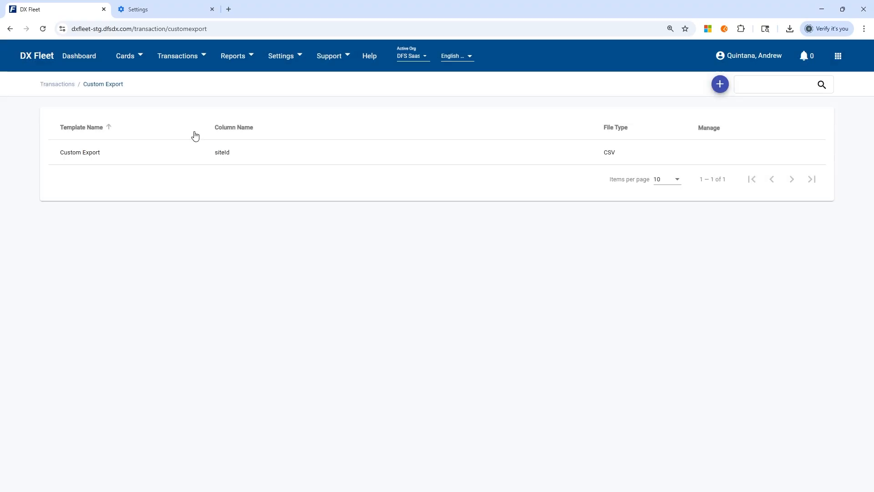
pyautogui.click(720, 84)
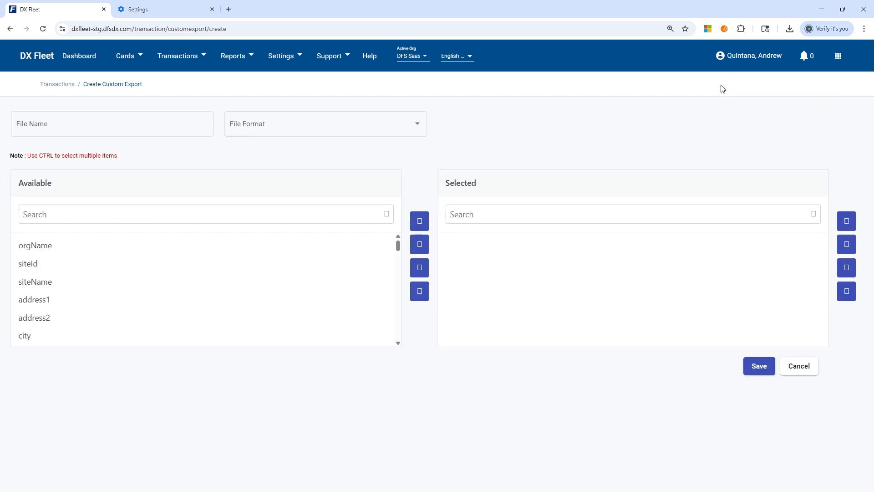
# Name the export file "Custom Export 1" and set its file format to CSV
pyautogui.click(83, 125)
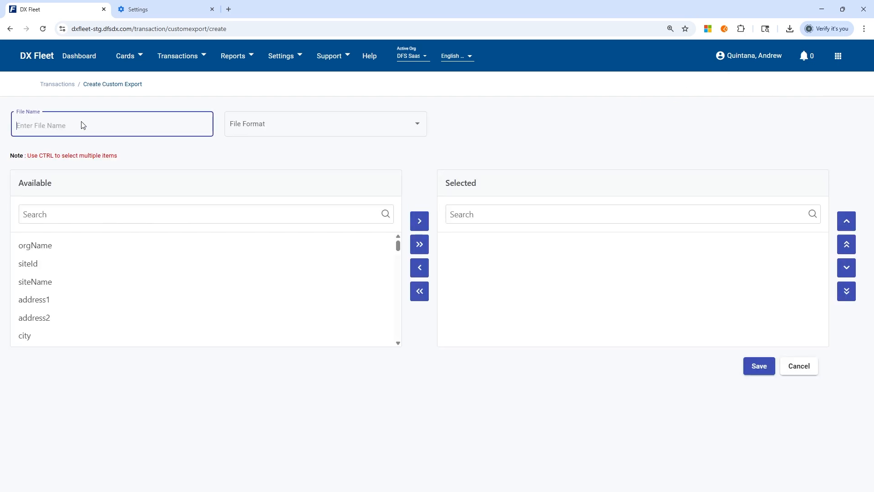
pyautogui.write('Custom Export 1')
pyautogui.click(286, 133)
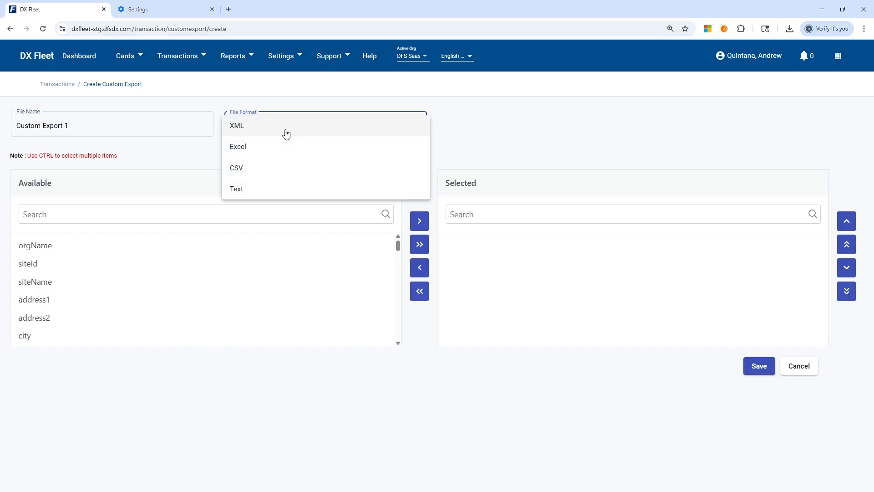
pyautogui.click(262, 172)
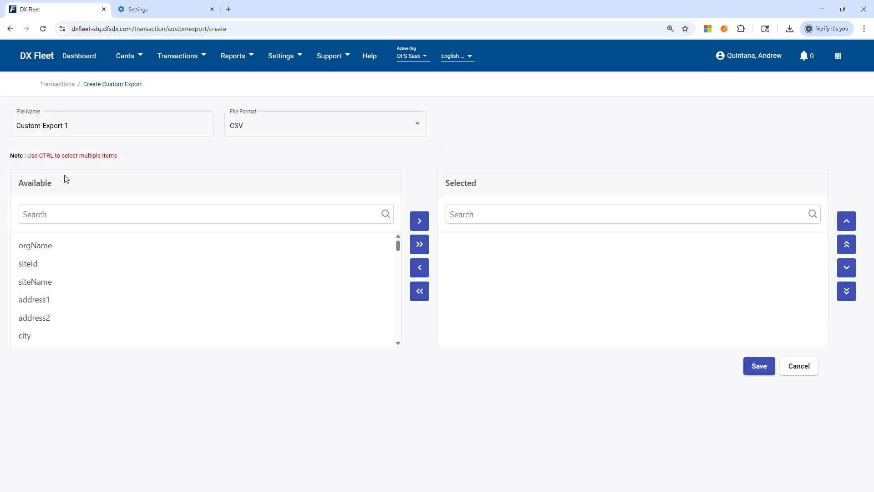
# Add the siteId, transNum, transDate and transTime fields to the export's selected columns
pyautogui.click(102, 208)
pyautogui.click(144, 239)
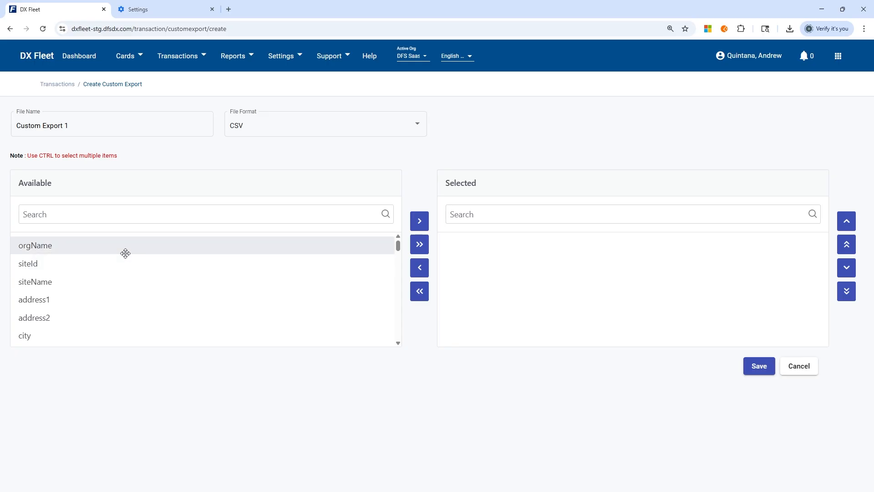
pyautogui.click(79, 266)
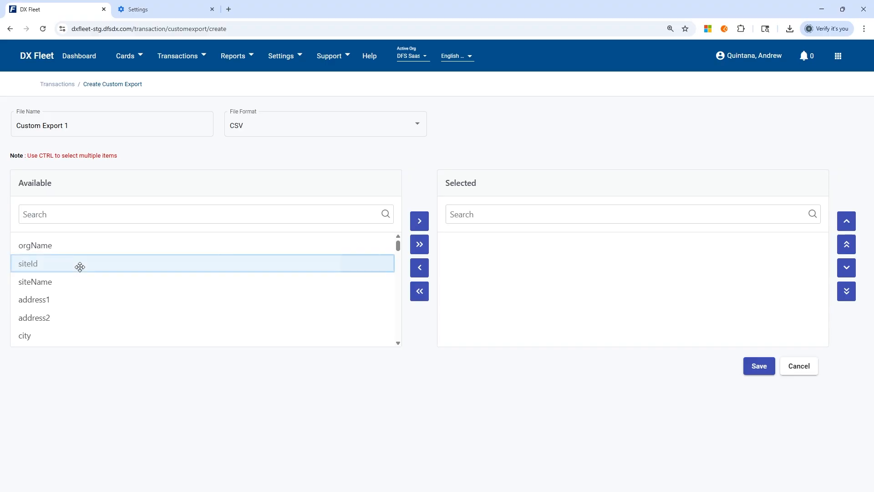
pyautogui.click(419, 223)
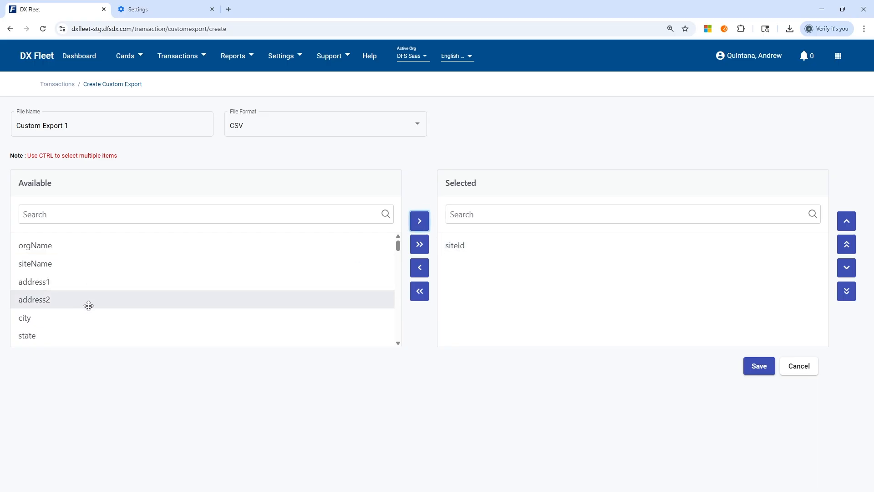
pyautogui.scroll(-3, 82, 319)
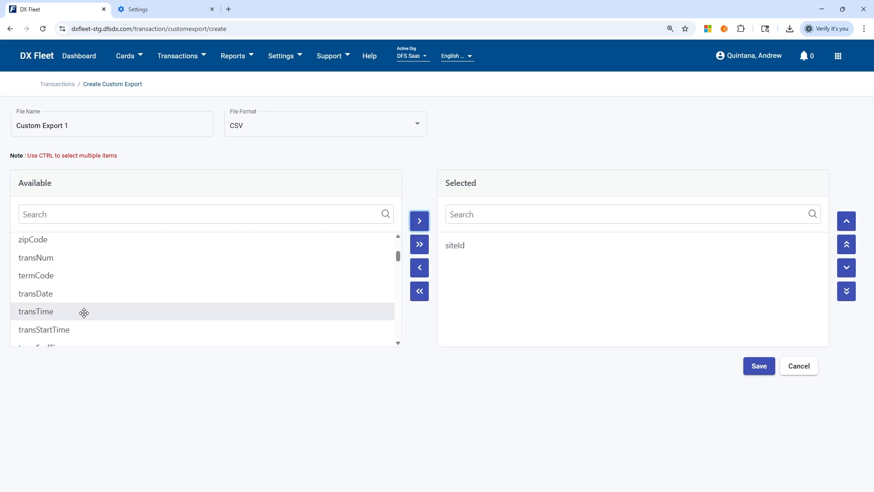
pyautogui.click(86, 257)
pyautogui.click(420, 226)
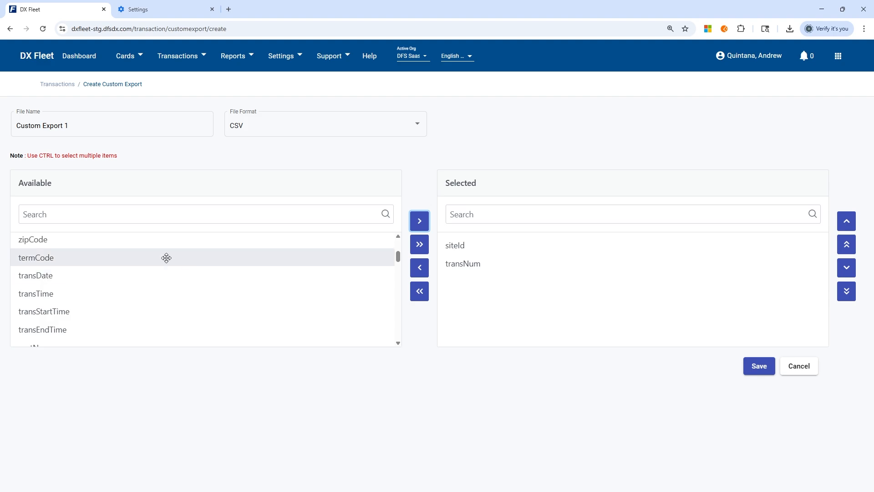
pyautogui.click(164, 275)
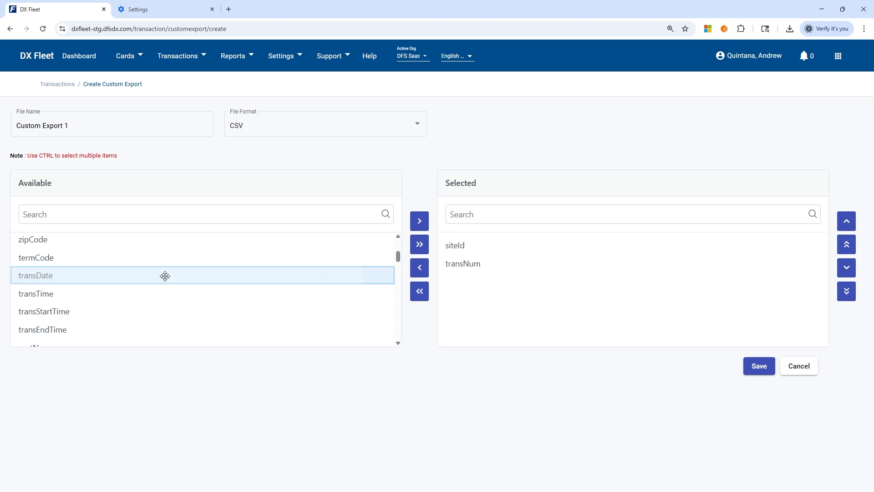
pyautogui.click(419, 222)
pyautogui.click(98, 274)
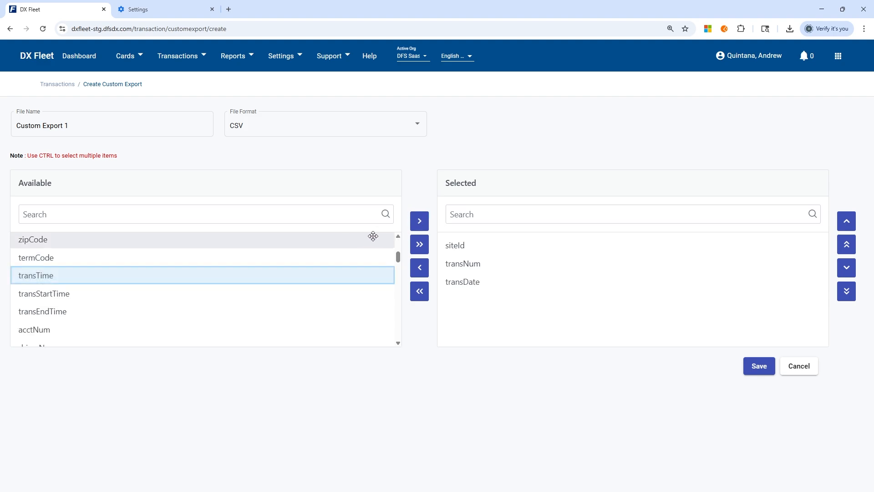
pyautogui.click(419, 222)
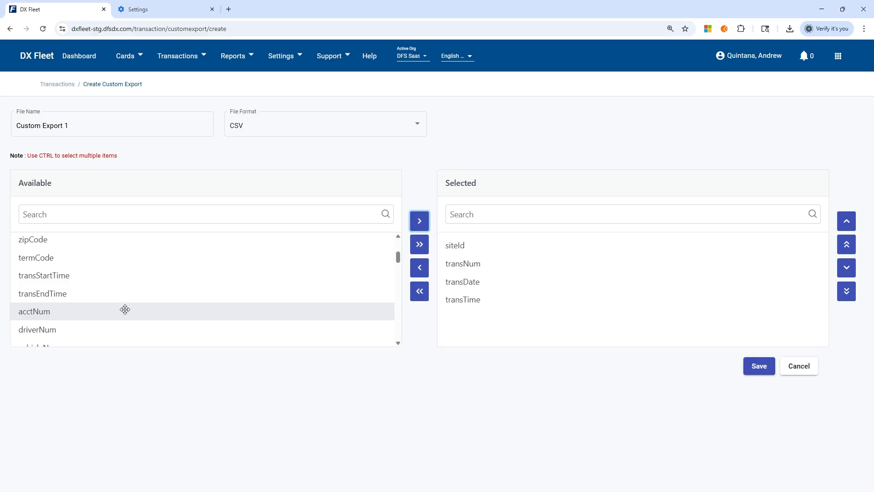
# Add the acctNum, driverNum, vehicleNum, pump and prodId fields to the export's selected columns
pyautogui.click(172, 313)
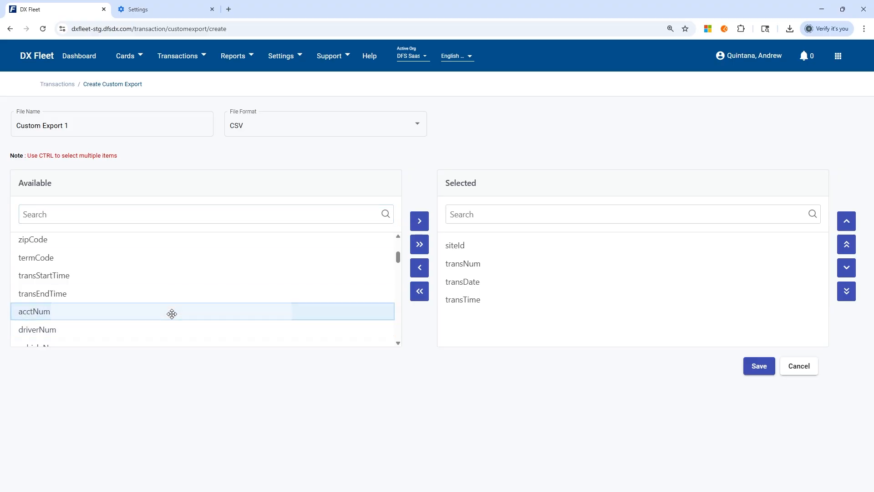
pyautogui.click(419, 221)
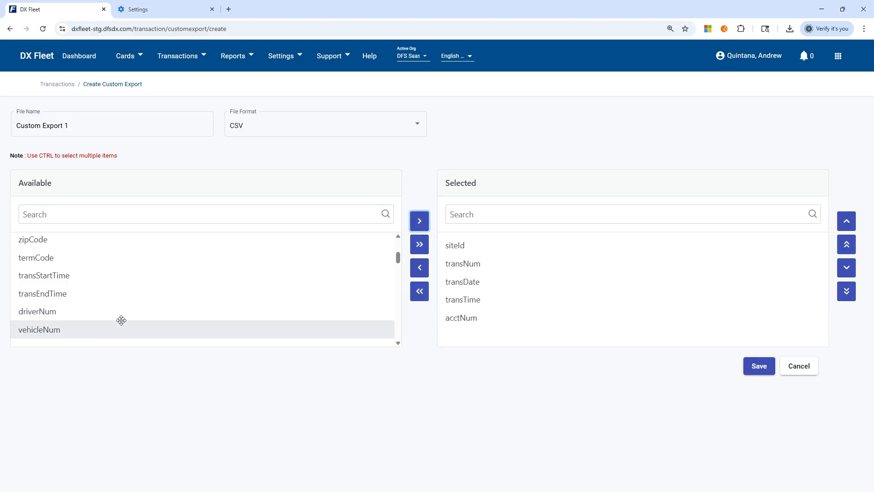
pyautogui.click(120, 313)
pyautogui.click(419, 221)
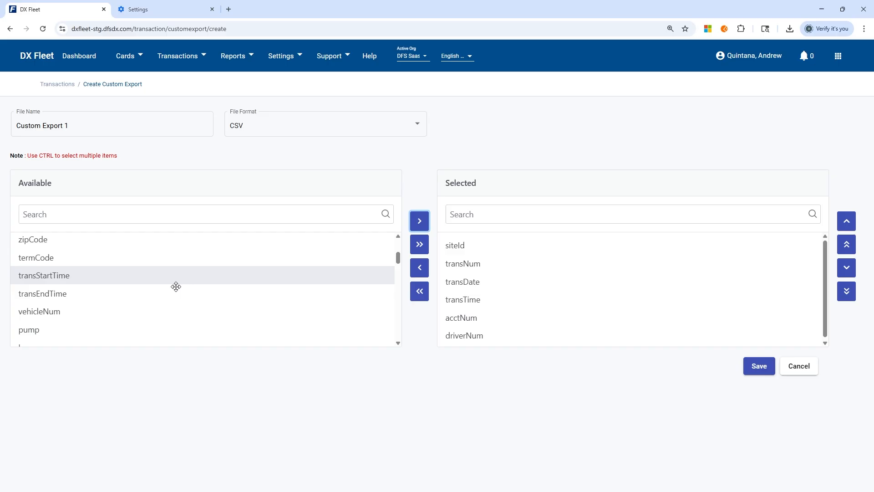
pyautogui.click(100, 308)
pyautogui.click(419, 221)
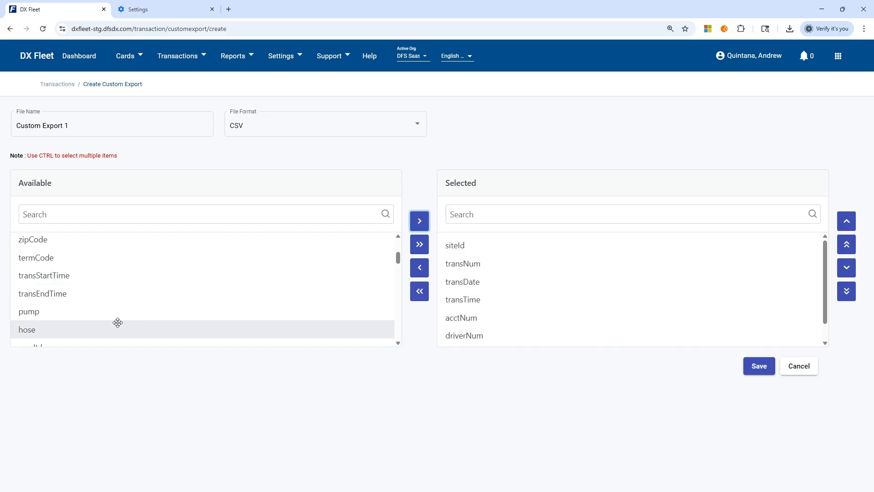
pyautogui.click(136, 310)
pyautogui.click(420, 221)
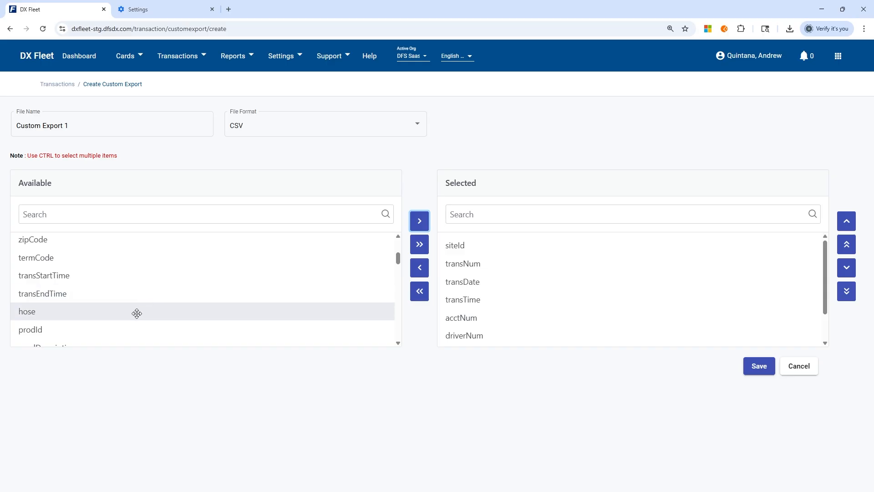
pyautogui.click(126, 327)
pyautogui.click(420, 221)
# Look through the remaining available export fields, from the quantity and odometer fields to the driver and vehicle name fields
pyautogui.scroll(-3, 269, 289)
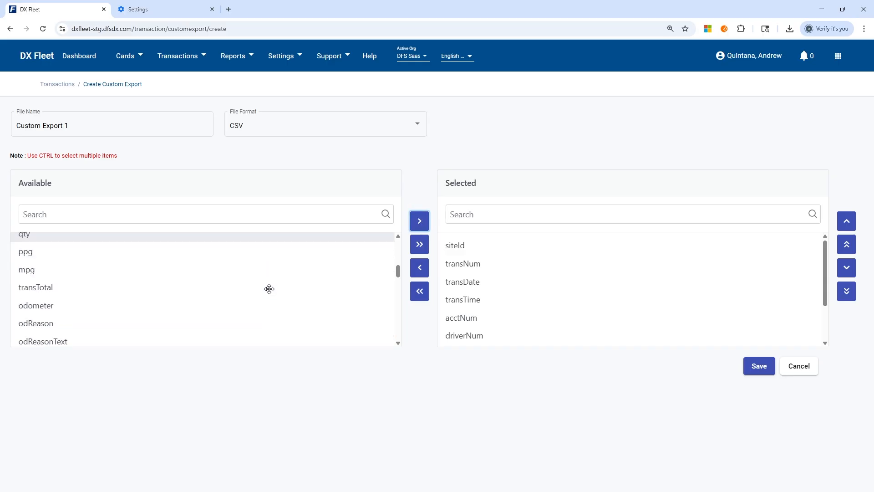
pyautogui.scroll(-12, 269, 289)
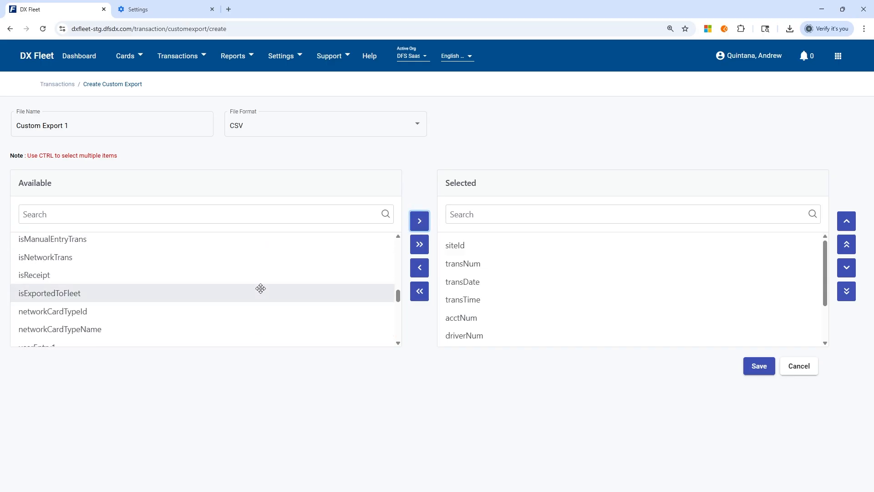
pyautogui.scroll(-5, 259, 289)
pyautogui.scroll(5, 250, 279)
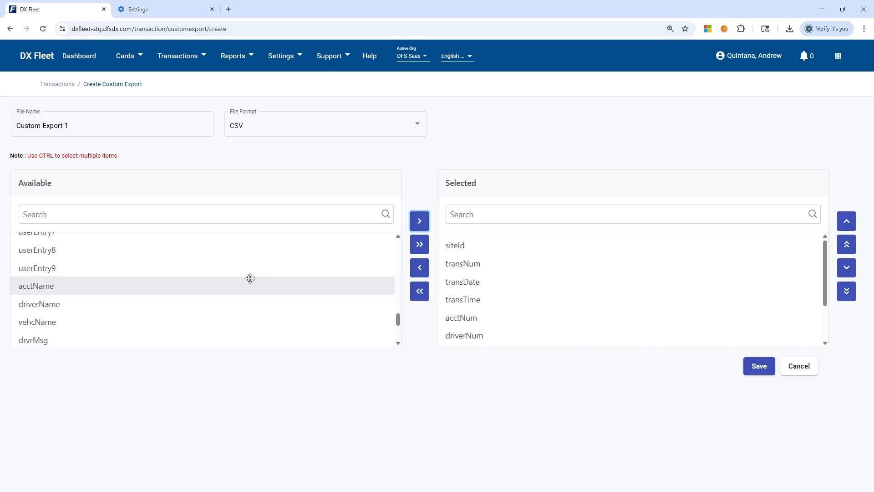
pyautogui.scroll(5, 248, 277)
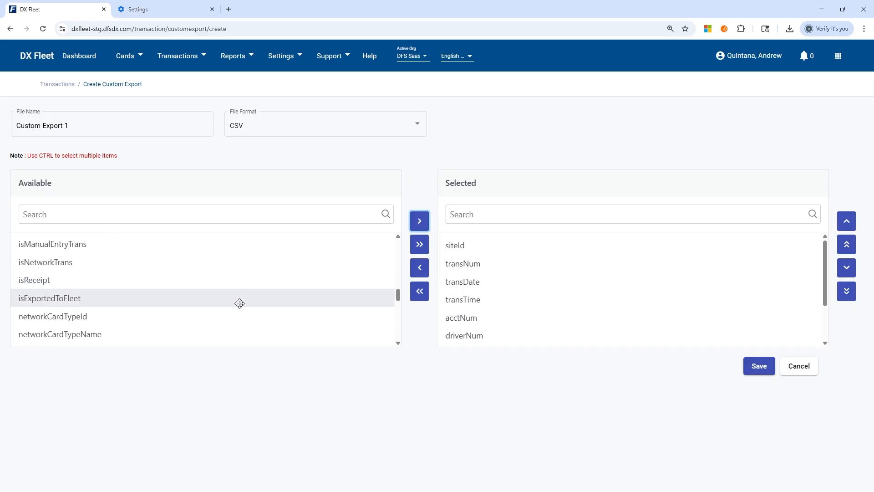
pyautogui.scroll(-10, 239, 303)
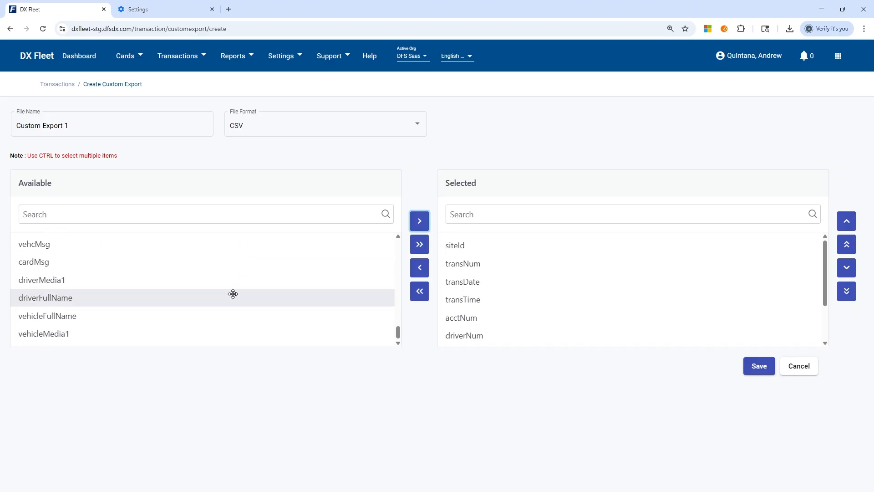
pyautogui.scroll(3, 208, 301)
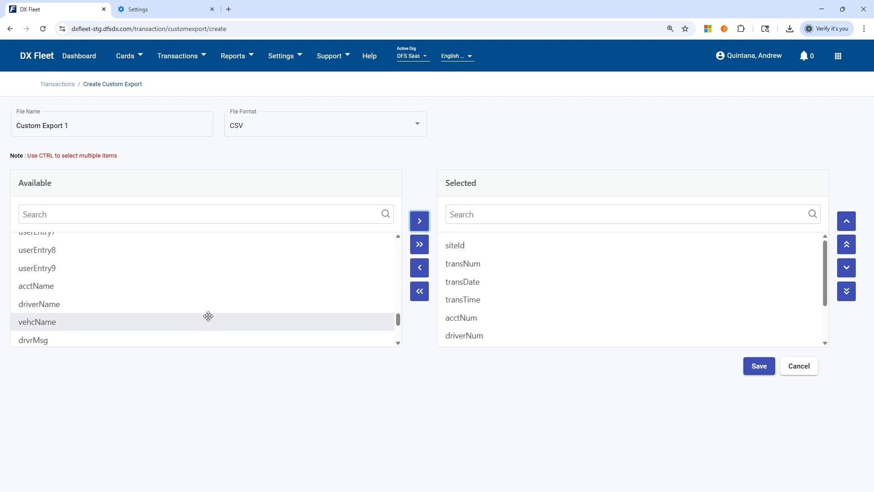
pyautogui.scroll(5, 205, 309)
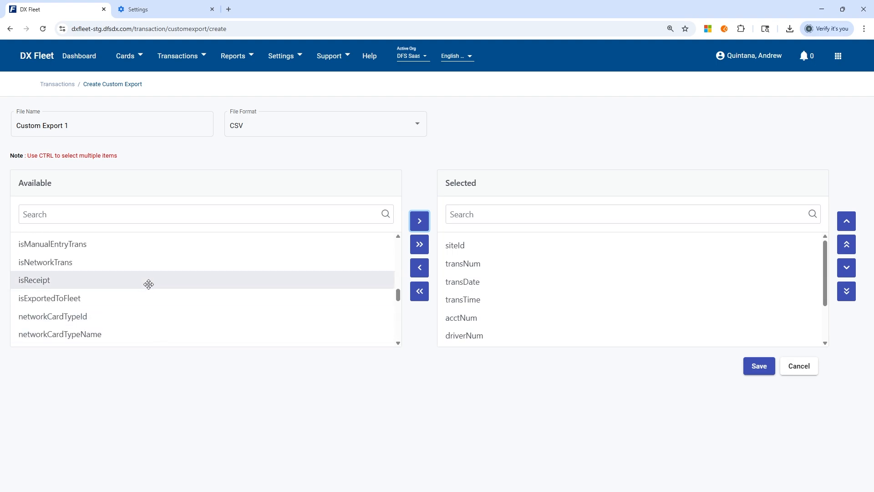
# Reorder the selected columns so that transNum, transDate and transTime come before siteId
pyautogui.click(509, 266)
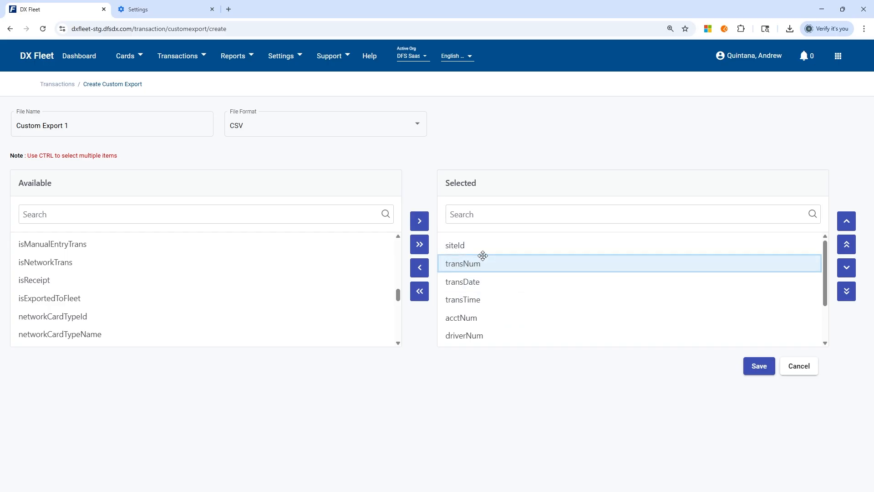
pyautogui.click(847, 224)
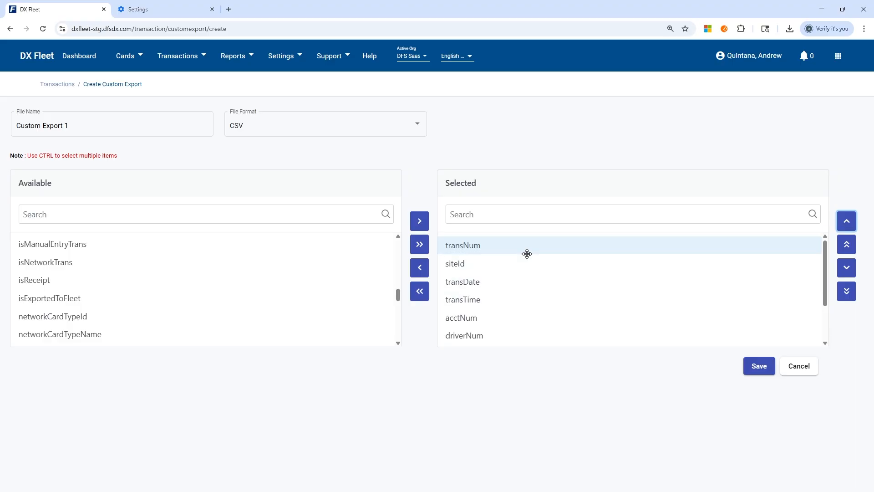
pyautogui.click(507, 281)
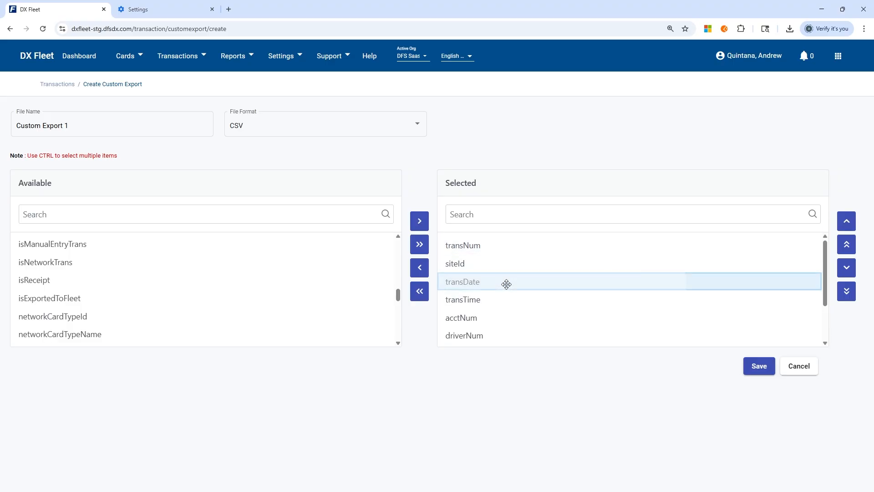
pyautogui.click(847, 223)
pyautogui.click(577, 293)
pyautogui.click(847, 221)
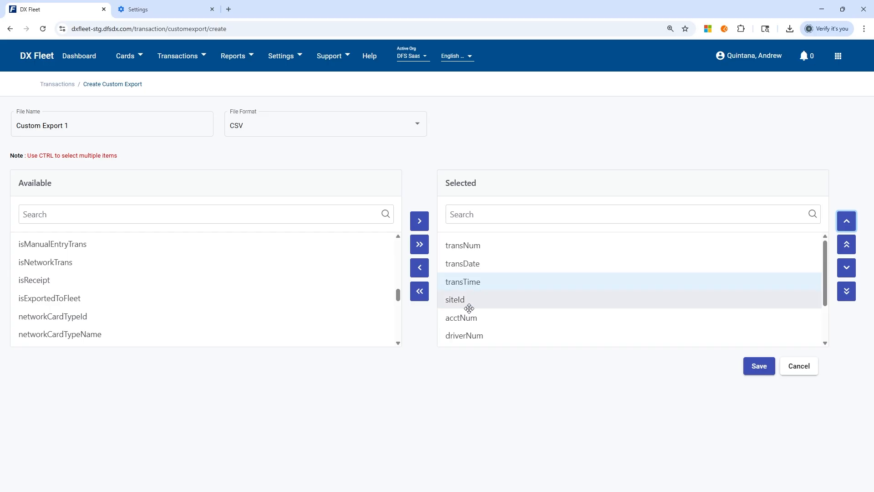
# Move the vehicleNum column up one place, above driverNum, in the selected columns
pyautogui.scroll(-1, 487, 331)
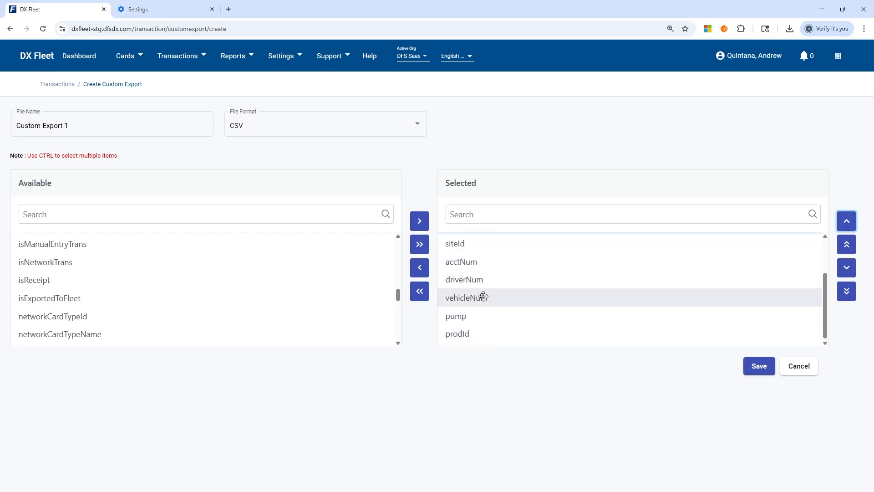
pyautogui.click(484, 294)
pyautogui.click(846, 222)
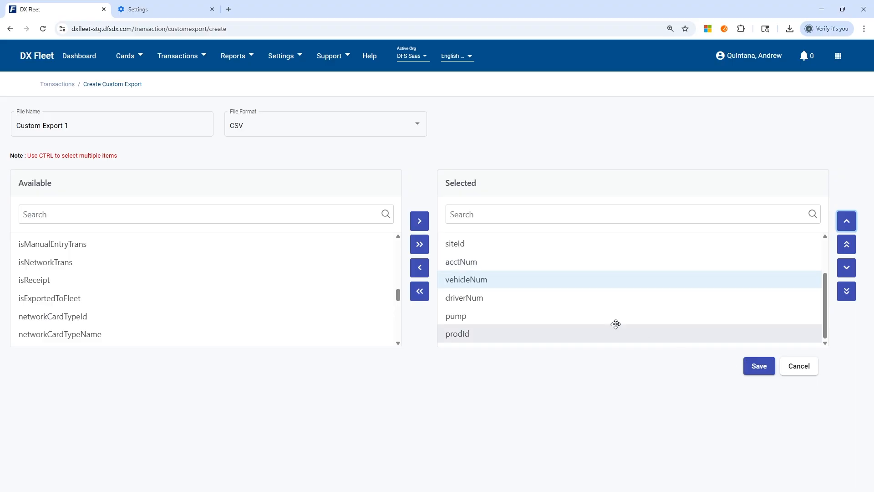
# Remove the acctNum field from the selected columns, returning it to the available fields
pyautogui.click(186, 266)
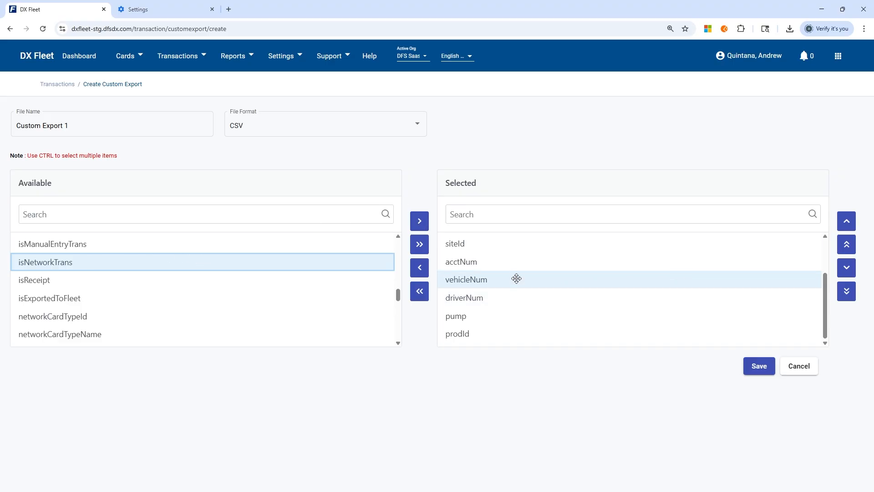
pyautogui.click(488, 263)
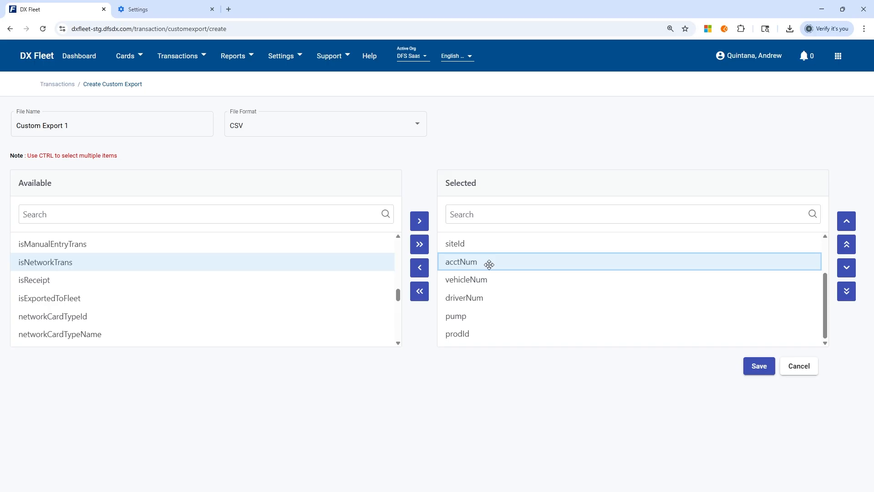
pyautogui.click(419, 267)
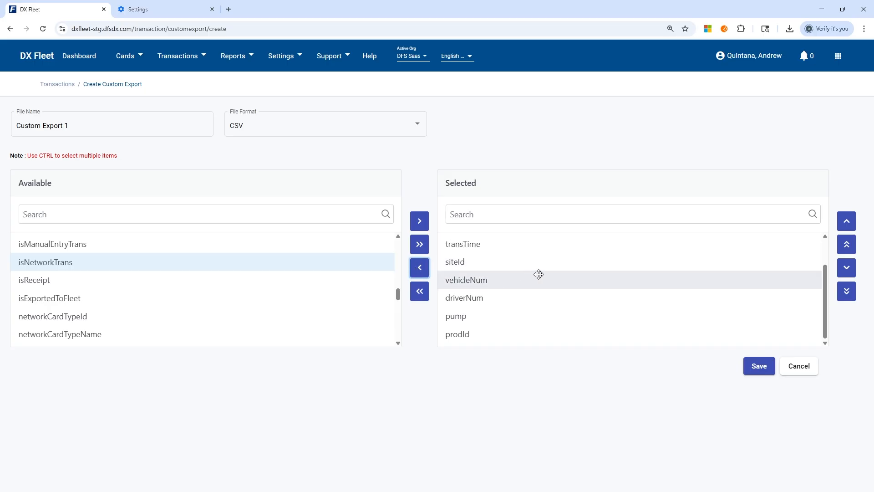
# Save the Custom Export 1 template and review its name and column order in the template list
pyautogui.scroll(1, 544, 278)
pyautogui.scroll(-1, 543, 274)
pyautogui.click(764, 369)
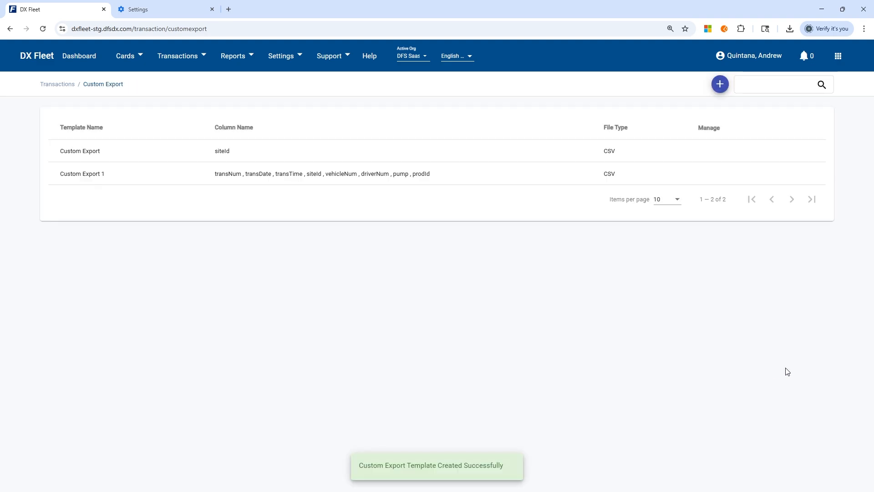
pyautogui.moveTo(61, 174); pyautogui.dragTo(104, 175)
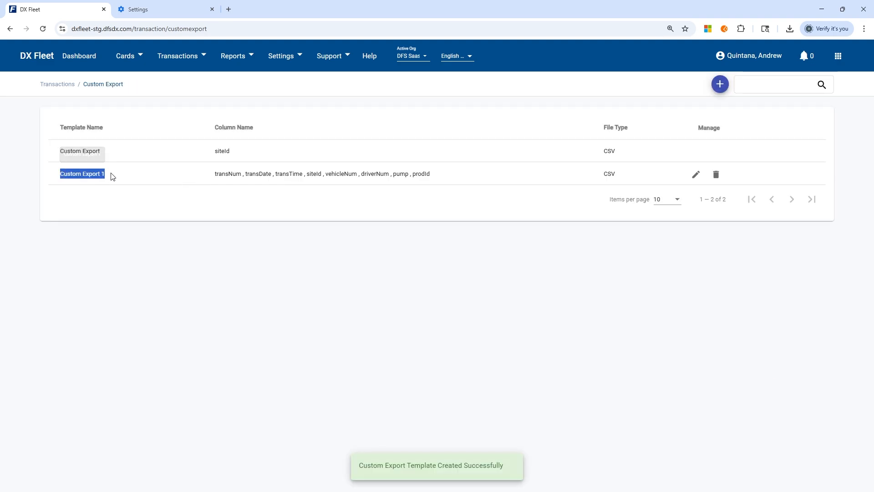
pyautogui.moveTo(188, 180); pyautogui.dragTo(449, 178)
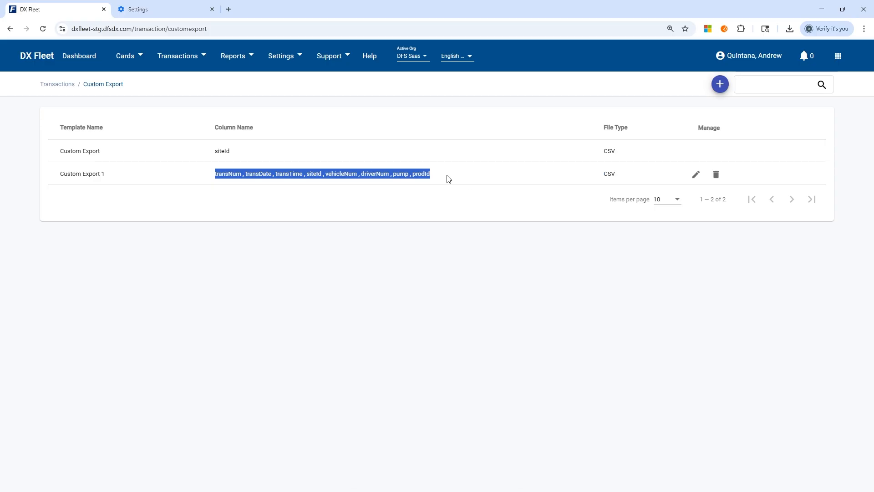
pyautogui.click(440, 205)
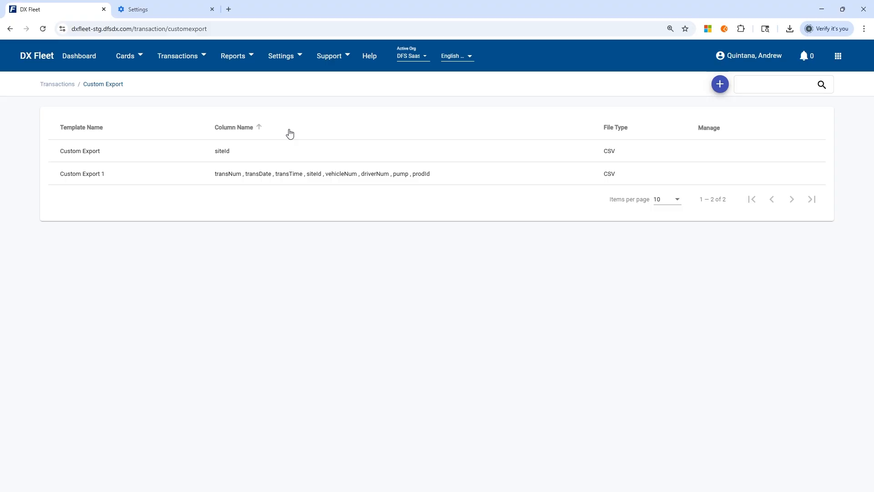
# Open the transaction data export form and select all sites and all accounts
pyautogui.click(173, 55)
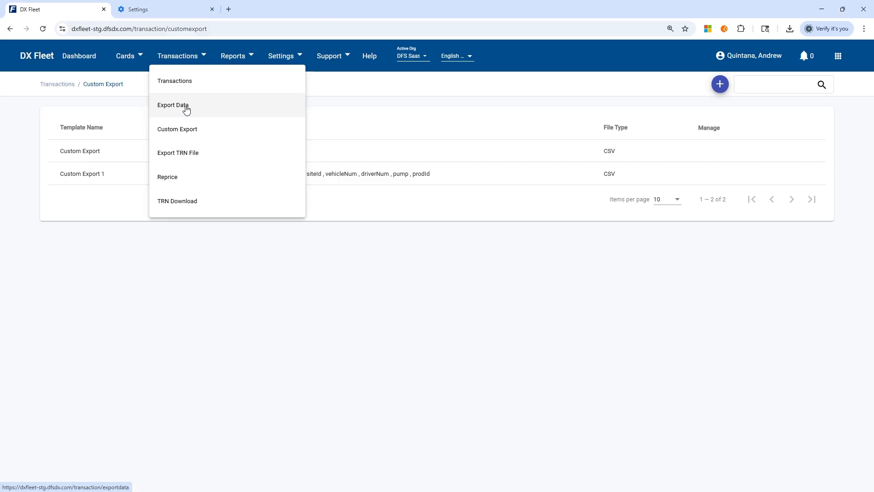
pyautogui.click(186, 108)
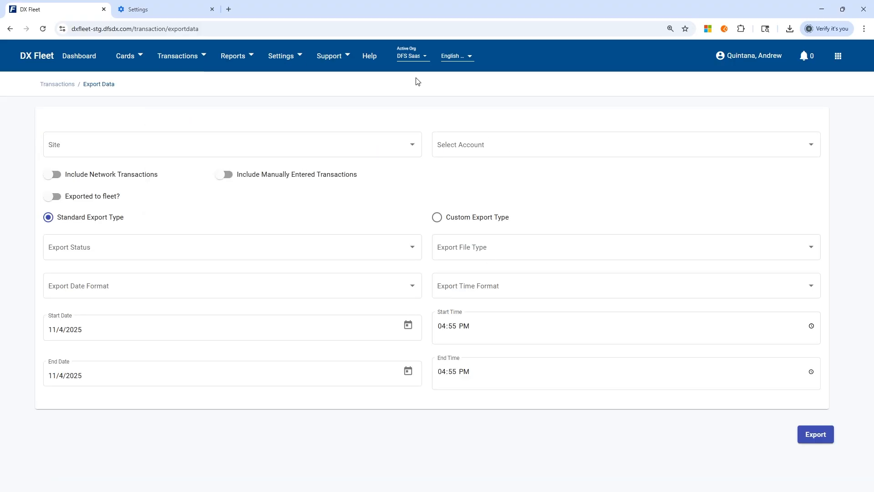
pyautogui.click(279, 146)
pyautogui.click(40, 169)
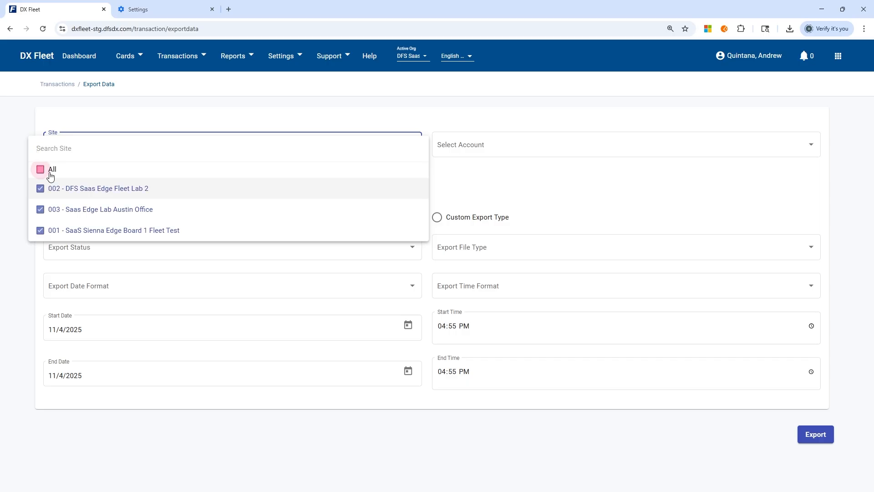
pyautogui.click(452, 146)
pyautogui.click(451, 166)
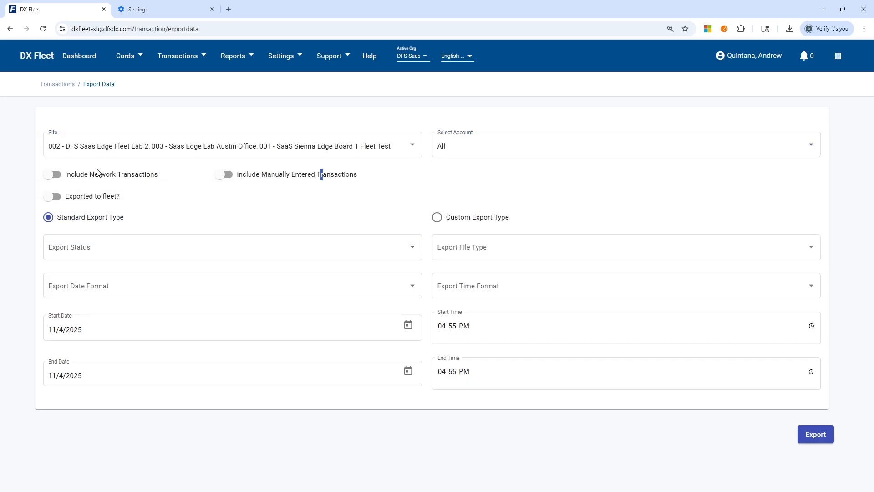
# Include network transactions and set the export status to Both/All with the date format MM/dd/yyyy
pyautogui.click(141, 255)
pyautogui.click(84, 289)
pyautogui.click(87, 290)
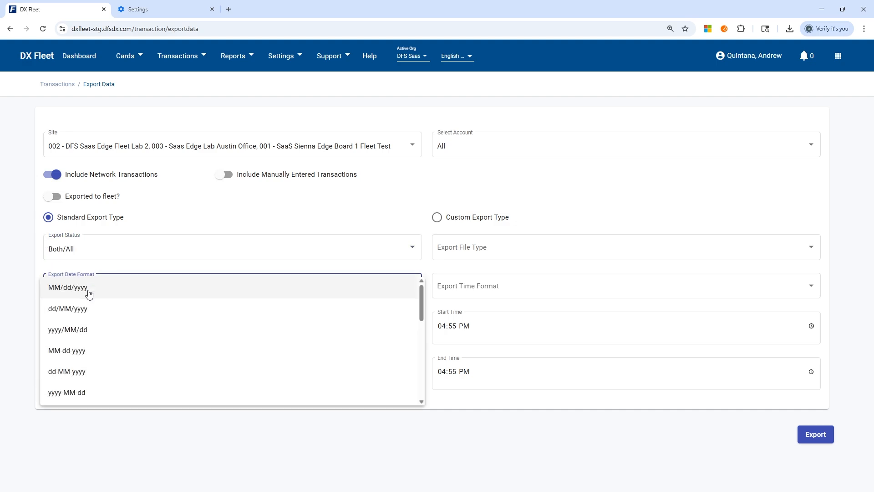
pyautogui.click(88, 292)
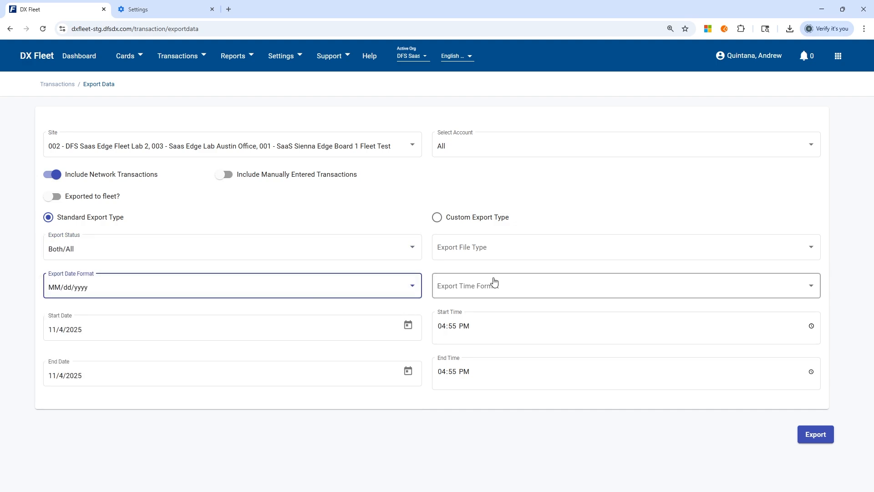
# Look through the export file types offered for the standard export type
pyautogui.click(474, 250)
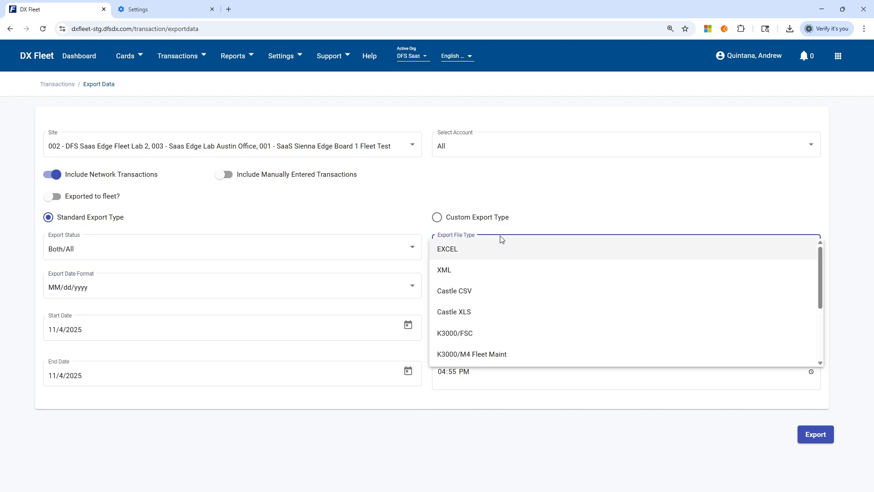
pyautogui.click(500, 196)
pyautogui.click(485, 250)
pyautogui.scroll(-3, 464, 311)
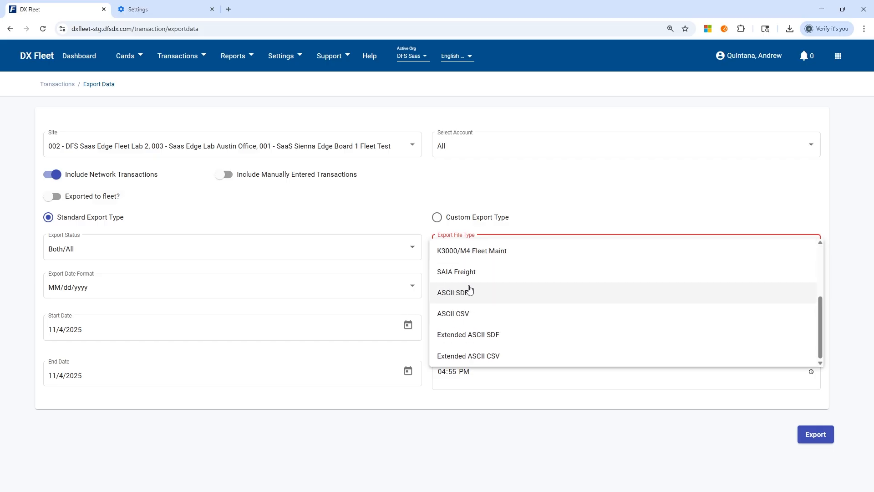
pyautogui.scroll(3, 503, 334)
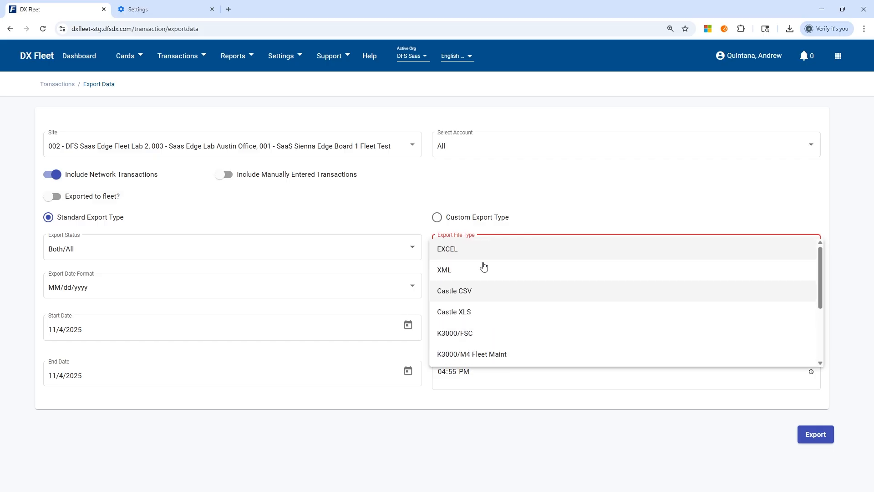
pyautogui.click(504, 197)
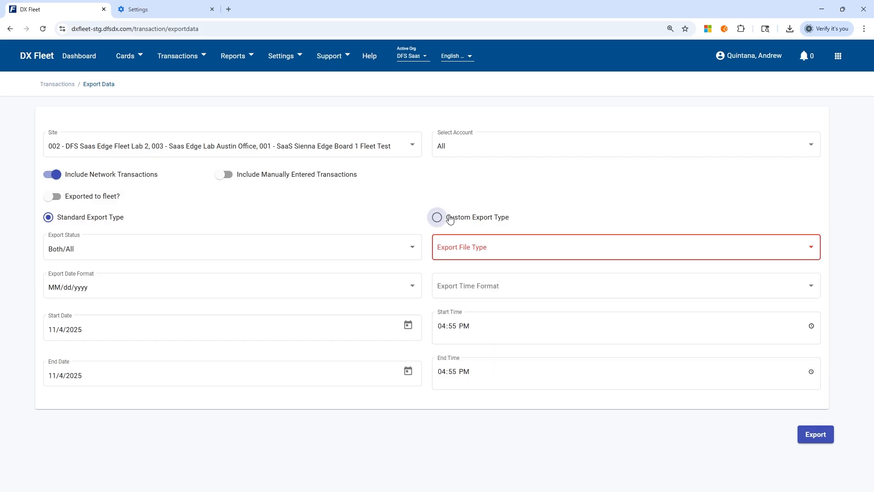
# Switch to the custom export type with Custom Export 1 as the file type and HH:mm as the time format
pyautogui.click(449, 218)
pyautogui.click(484, 250)
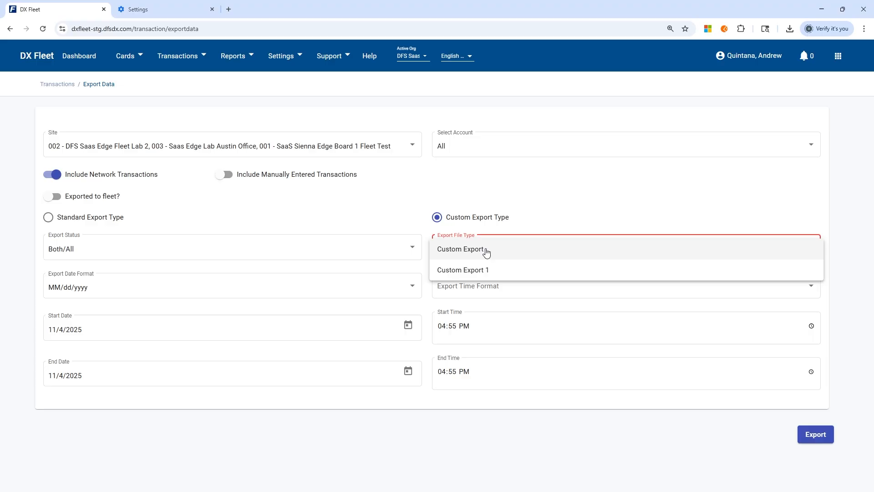
pyautogui.click(480, 272)
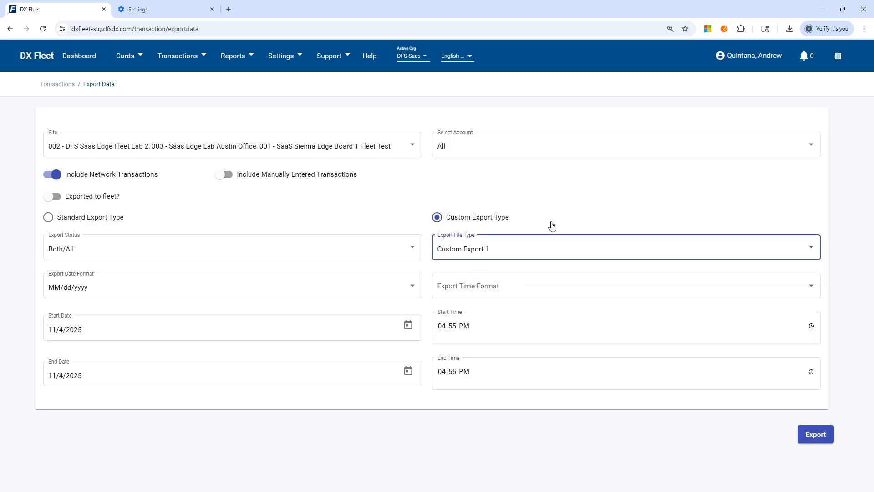
pyautogui.click(481, 278)
pyautogui.click(482, 288)
pyautogui.click(453, 325)
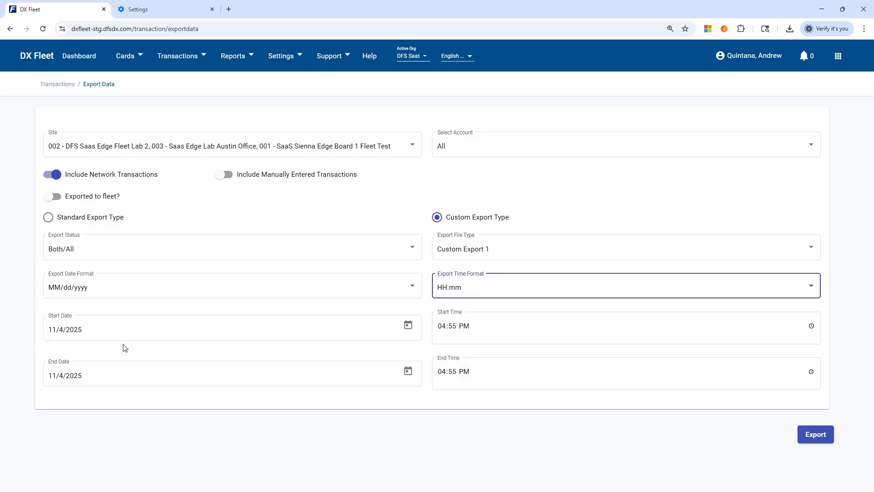
# Set the export period to start on 11/1/2025 at 12:00 AM
pyautogui.click(408, 325)
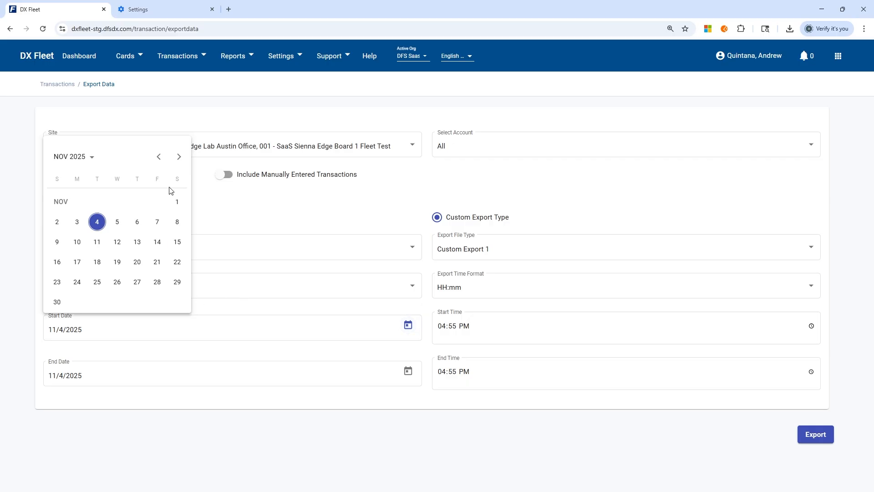
pyautogui.click(178, 201)
pyautogui.click(442, 327)
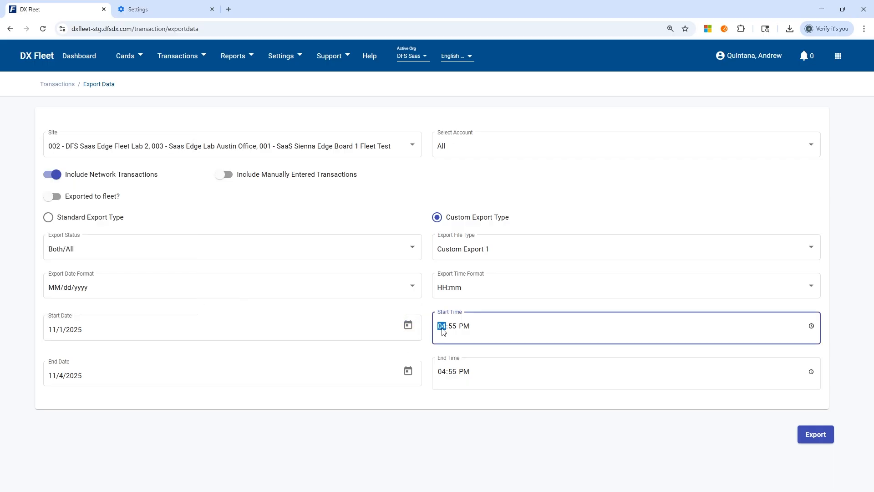
pyautogui.write('1200')
pyautogui.press('Tab')
pyautogui.click(473, 328)
pyautogui.click(467, 327)
pyautogui.write('a')
# Set the end time to 11:59 PM and export the transactions
pyautogui.click(443, 372)
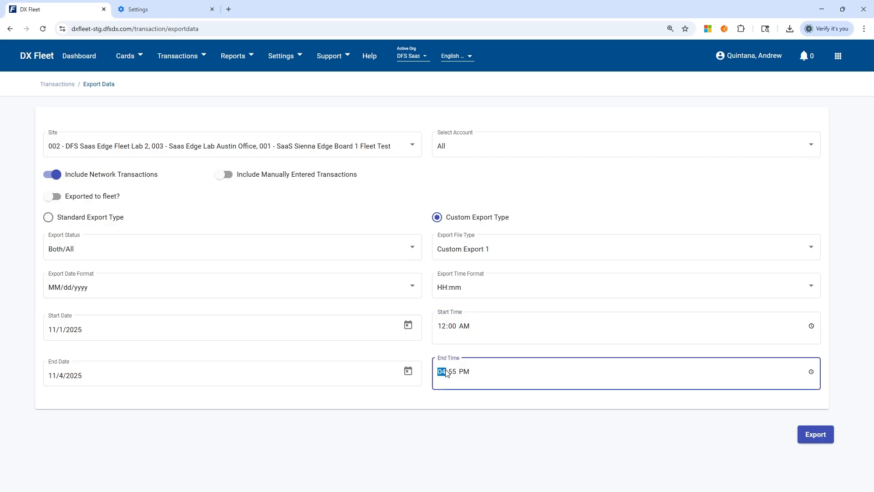
pyautogui.write('11:59')
pyautogui.click(464, 417)
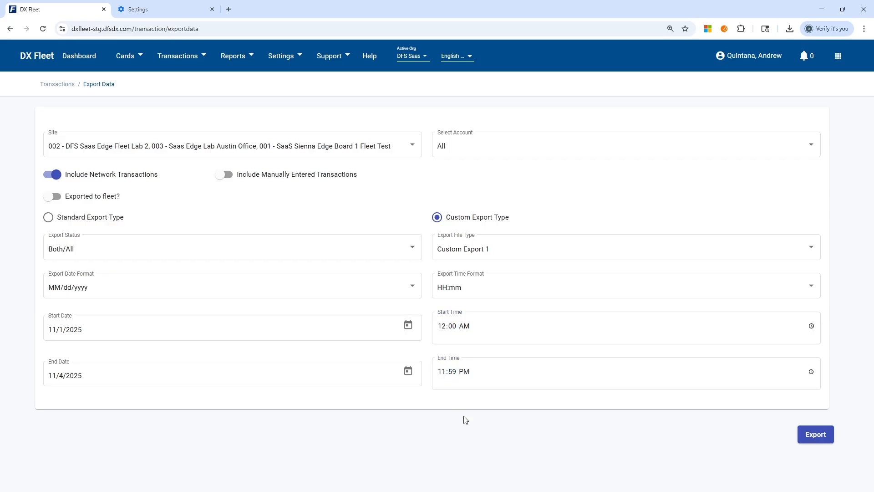
pyautogui.click(814, 438)
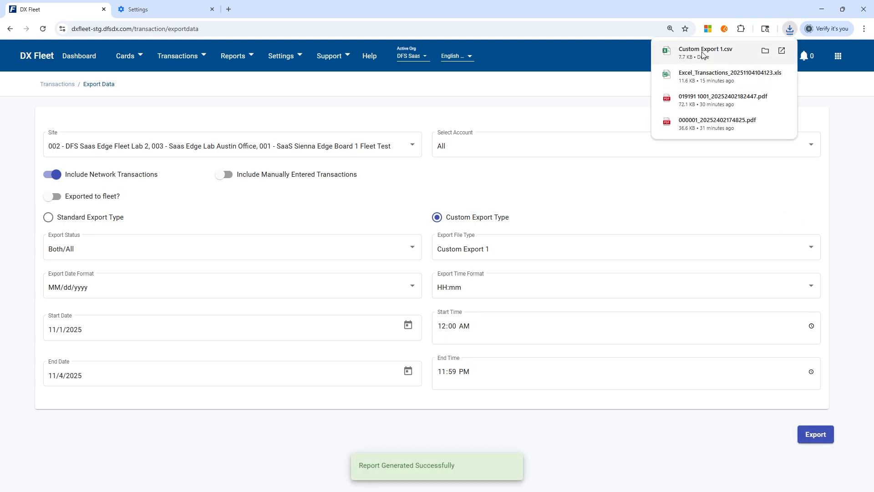
# Open the downloaded Custom Export 1.csv in Excel, fit column B to its dates, and return to DX Fleet
pyautogui.click(704, 52)
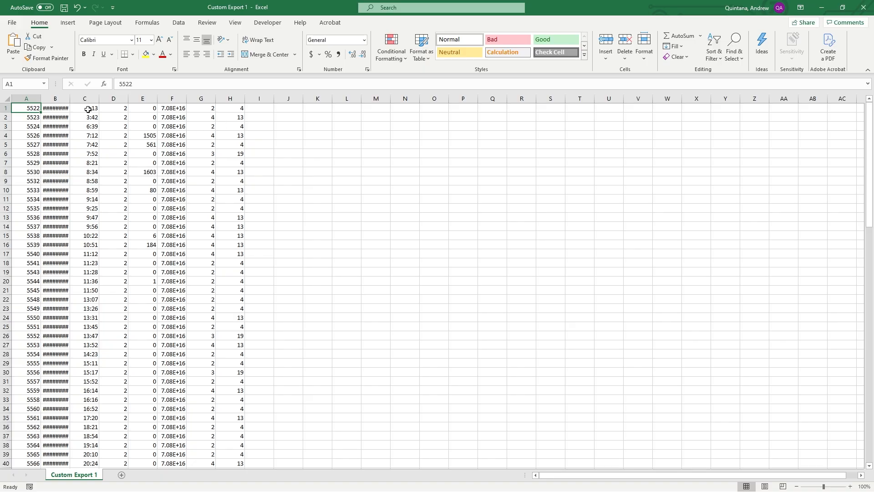
pyautogui.doubleClick(69, 98)
pyautogui.click(84, 110)
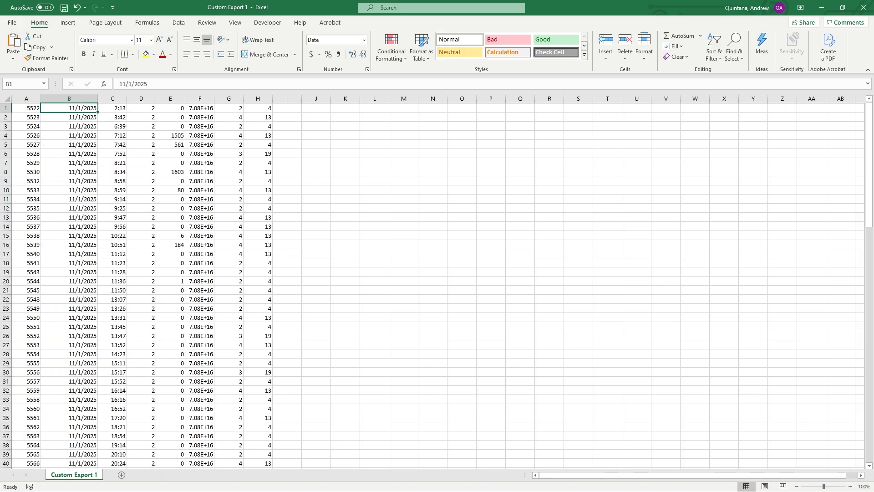
pyautogui.click(822, 8)
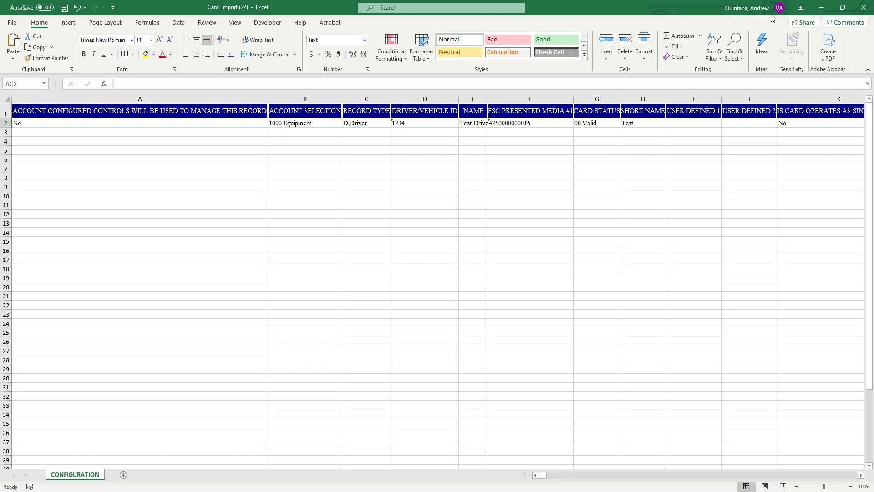
pyautogui.click(821, 8)
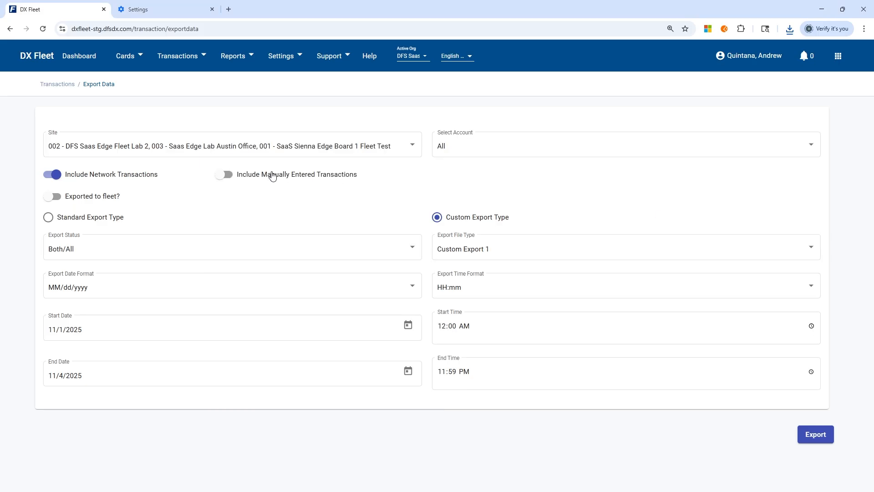
pyautogui.click(235, 56)
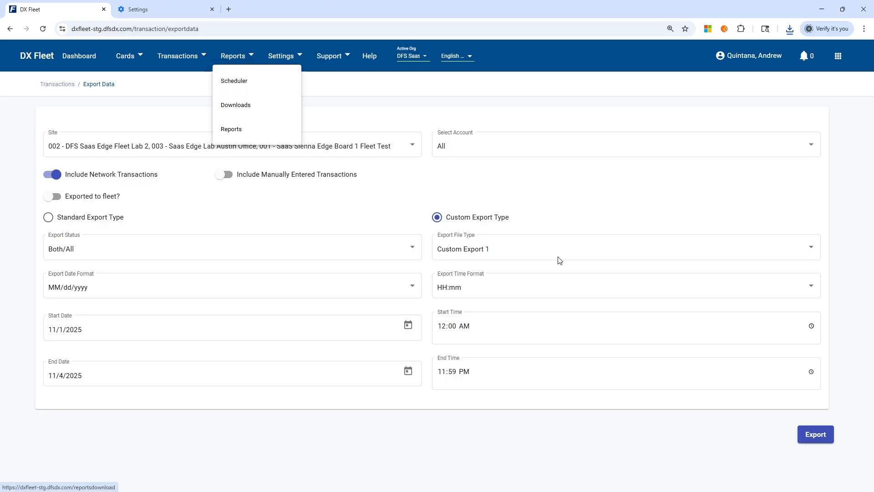
pyautogui.click(462, 191)
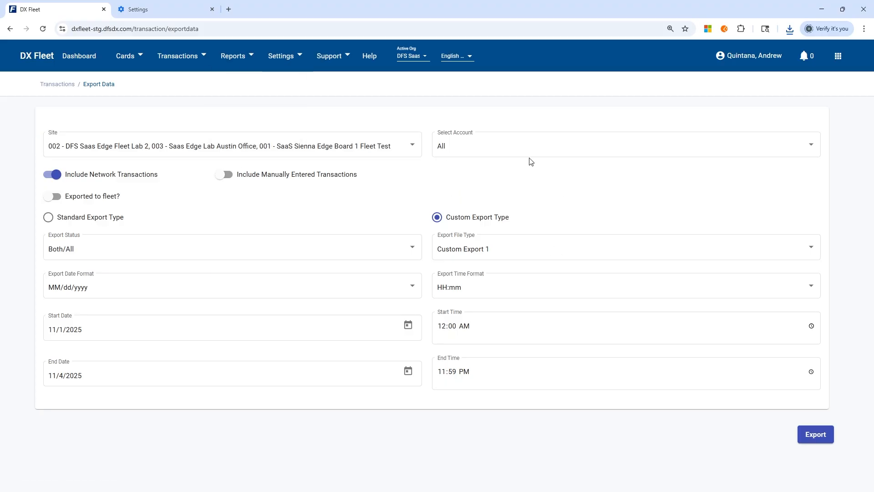